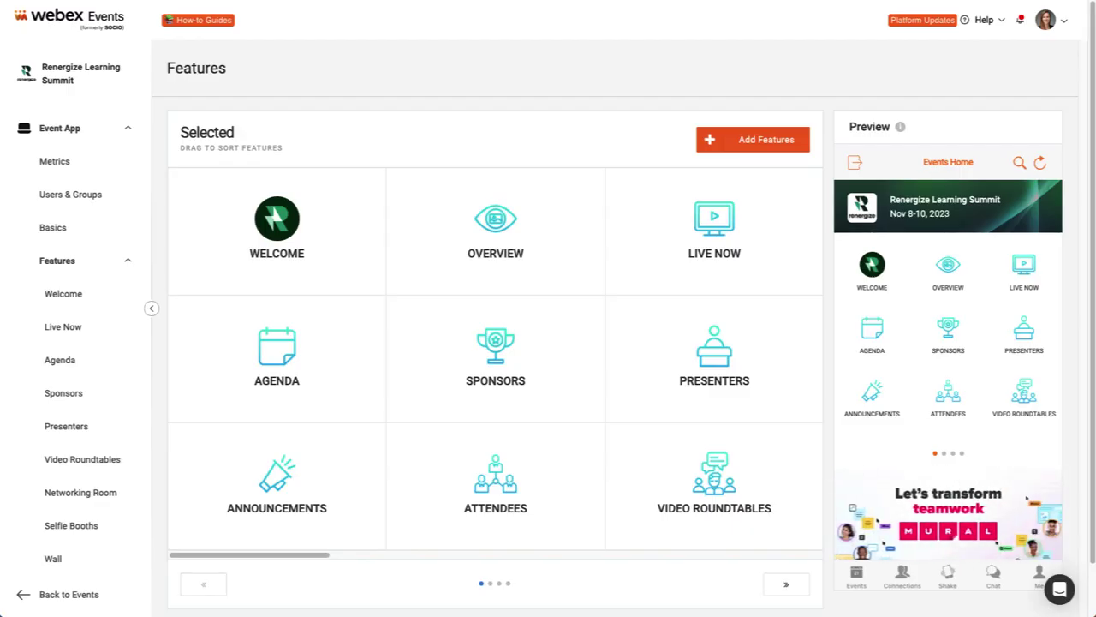
# Open the Keynote: Delivering on the SDGs session from the Agenda and scroll to Attendee Engagement.
pyautogui.moveTo(340, 354)
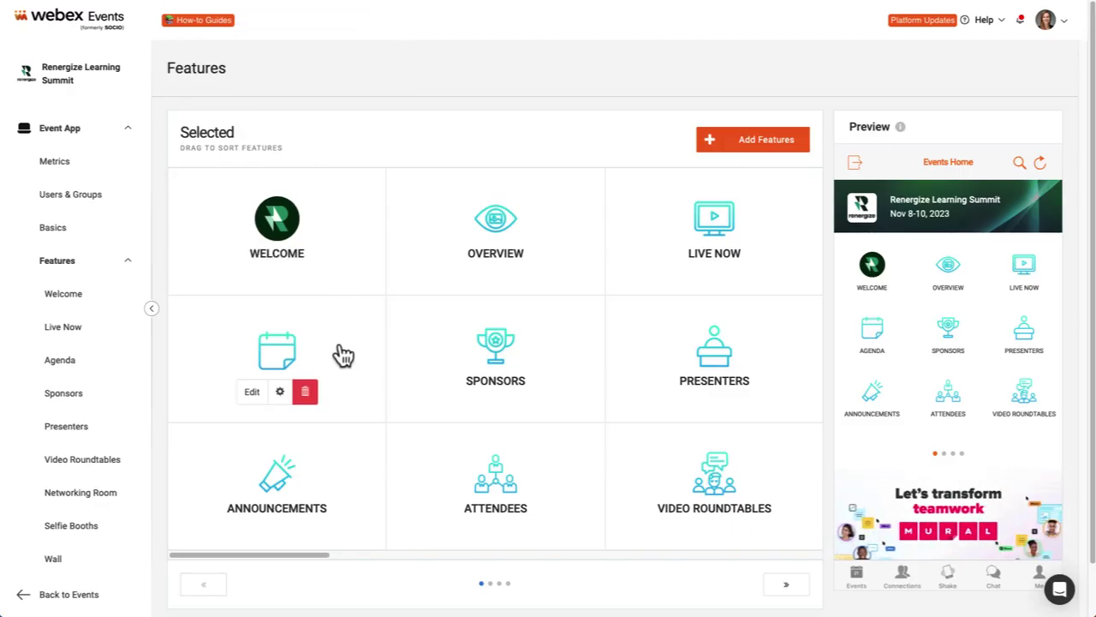
pyautogui.click(253, 394)
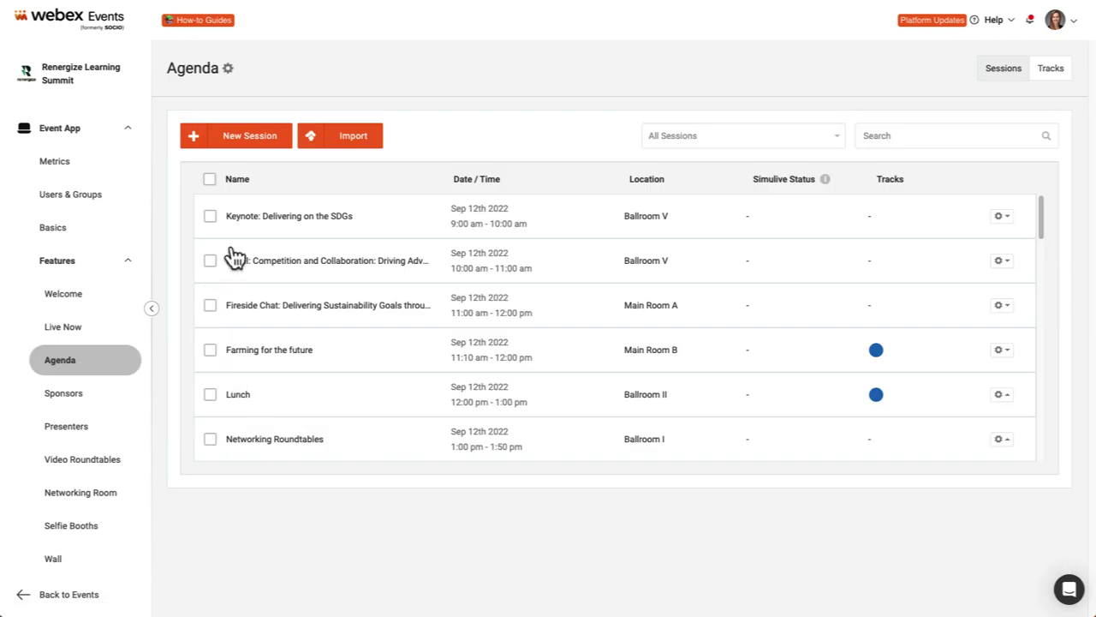
pyautogui.click(396, 227)
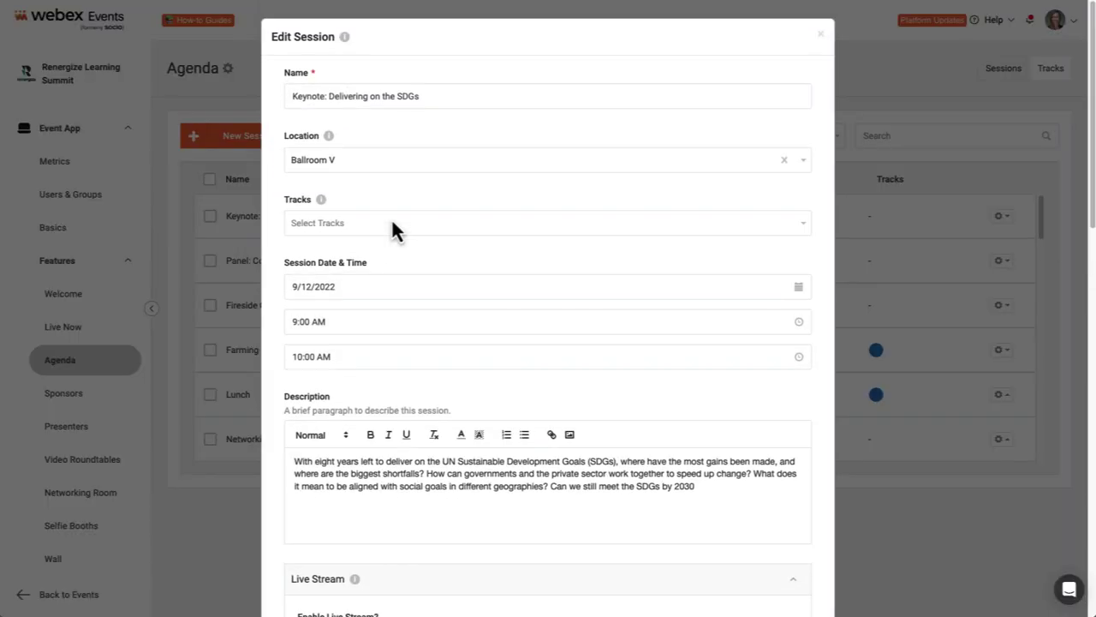
pyautogui.scroll(-10, 475, 257)
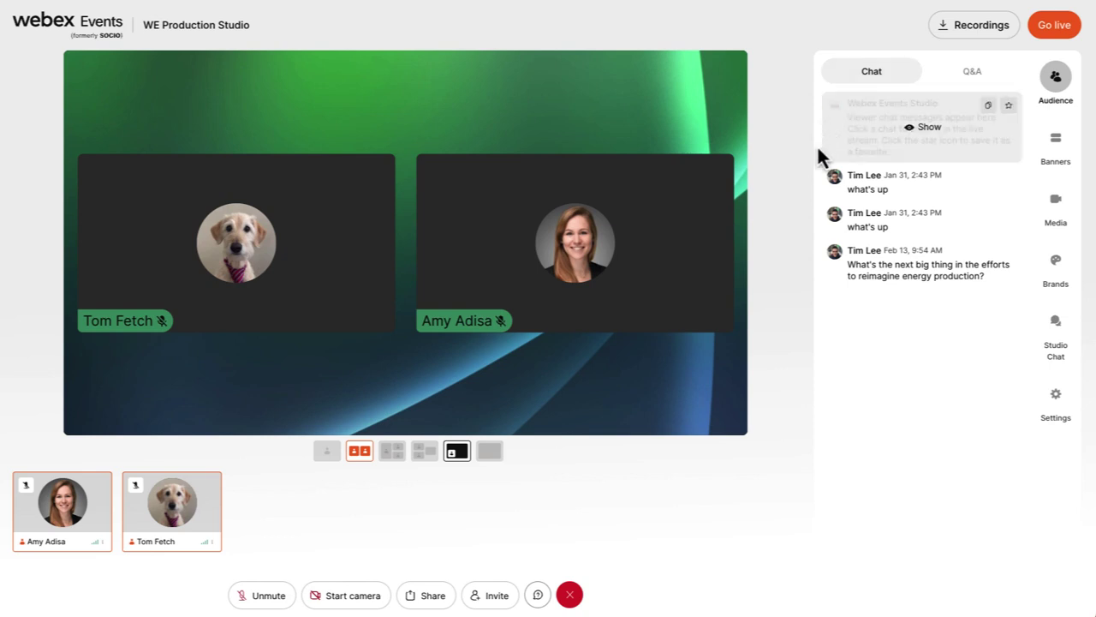
pyautogui.moveTo(846, 279)
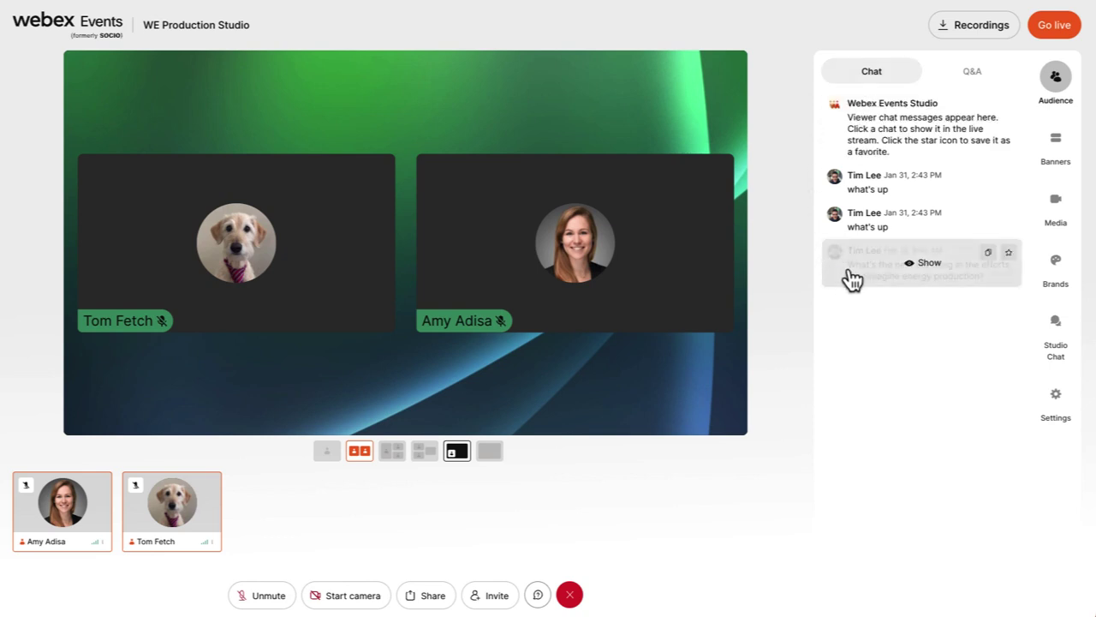
pyautogui.click(930, 267)
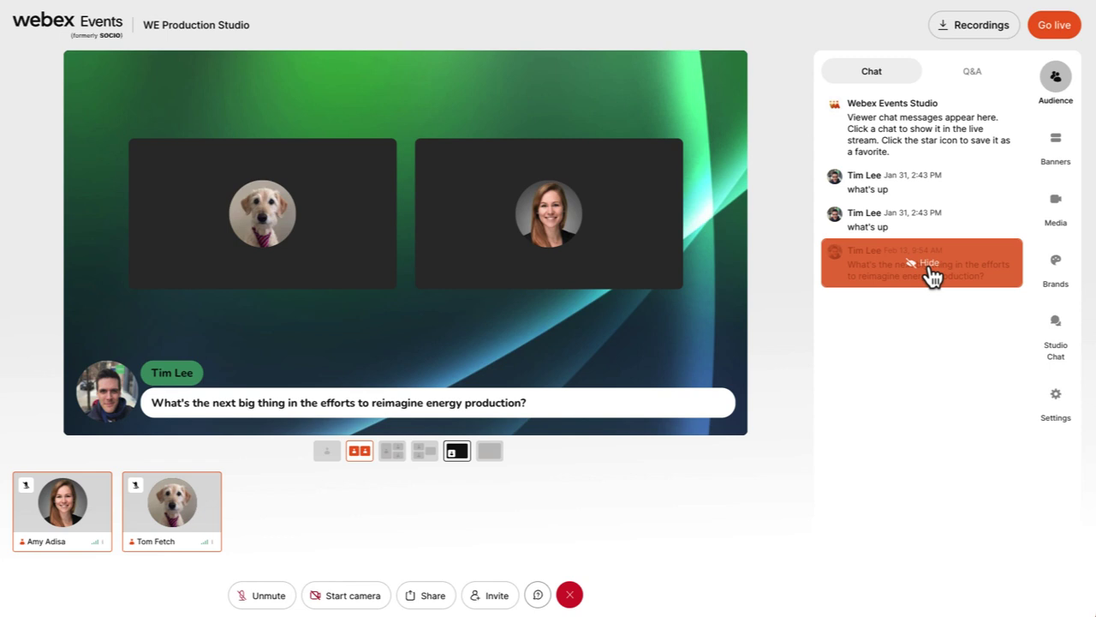
pyautogui.click(931, 272)
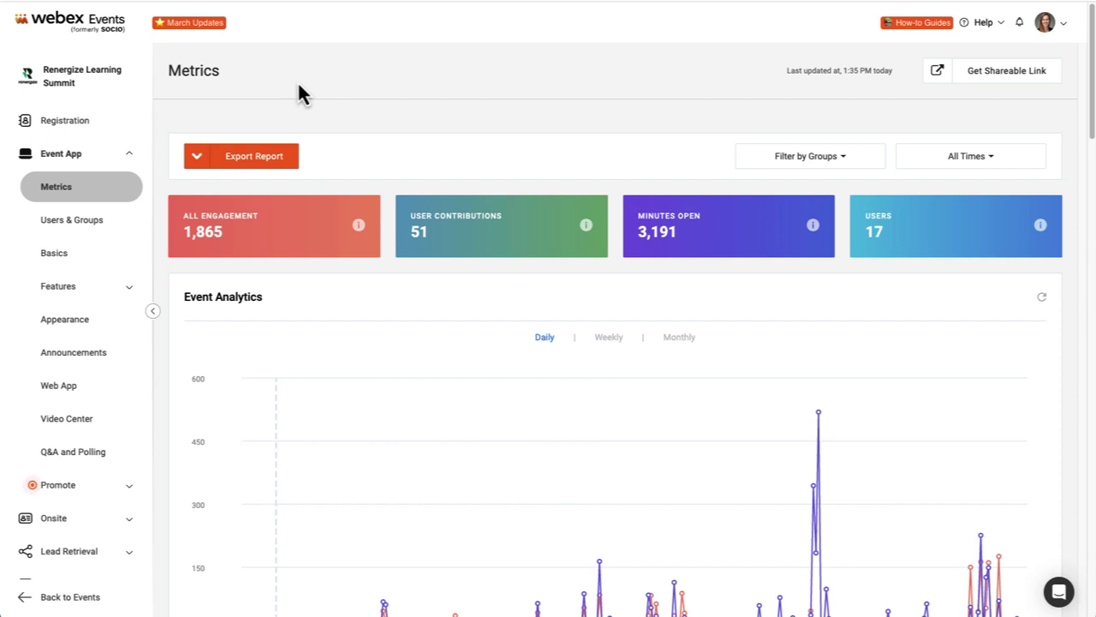
# Start a new Q&A in Q&A and Polling and link it to Event News.
pyautogui.click(115, 458)
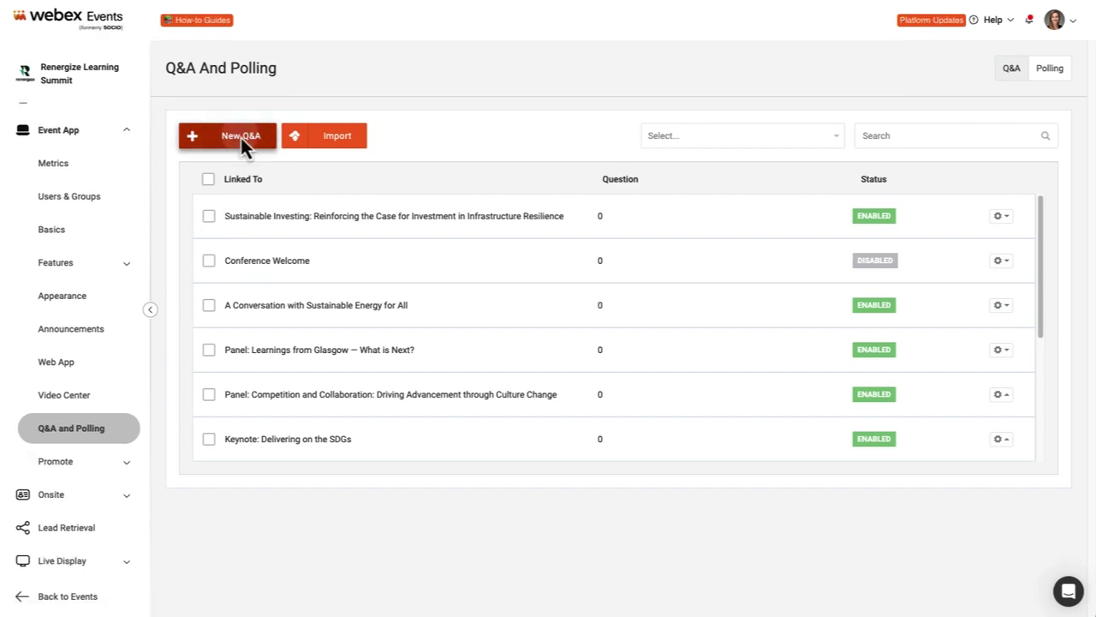
pyautogui.click(242, 142)
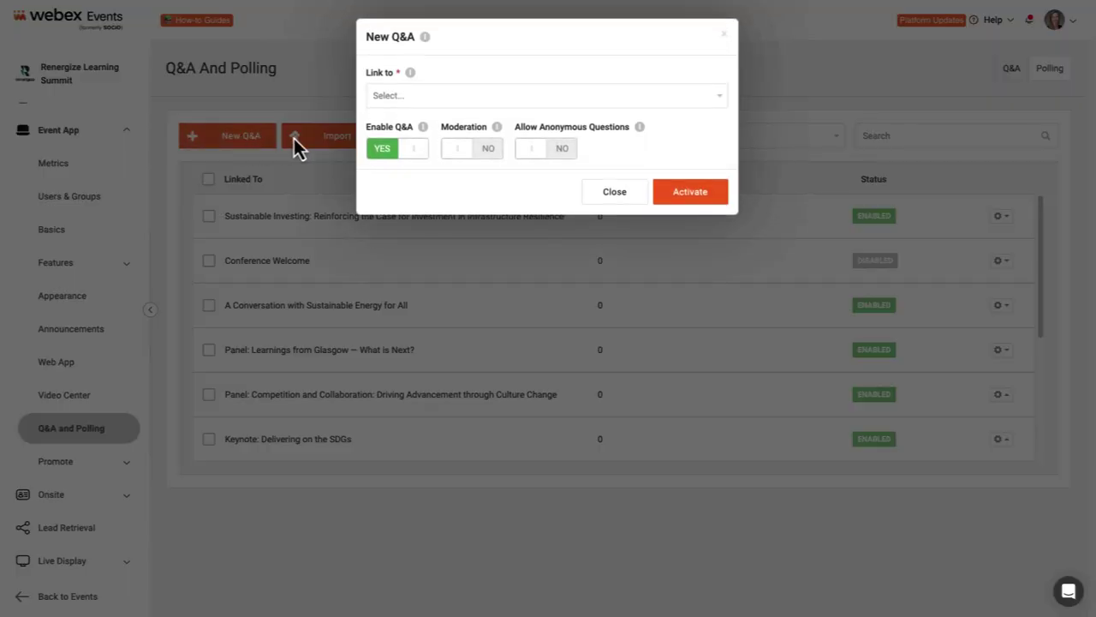
pyautogui.click(420, 97)
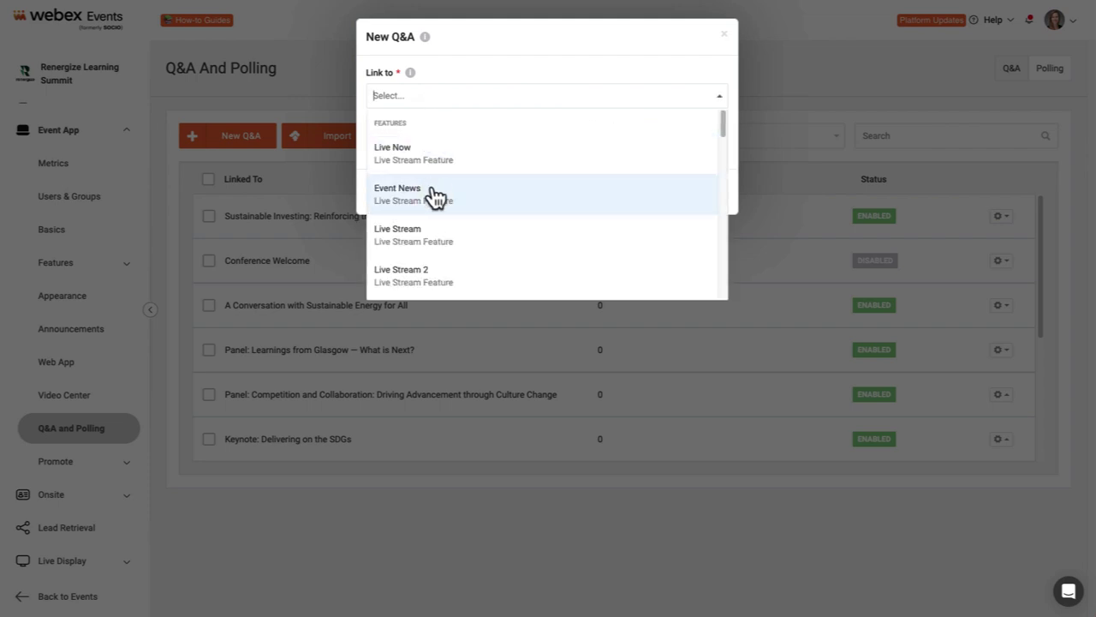
pyautogui.click(467, 205)
# Turn moderation on, leave anonymous questions off, activate the Q&A, and review its live questions view.
pyautogui.click(471, 171)
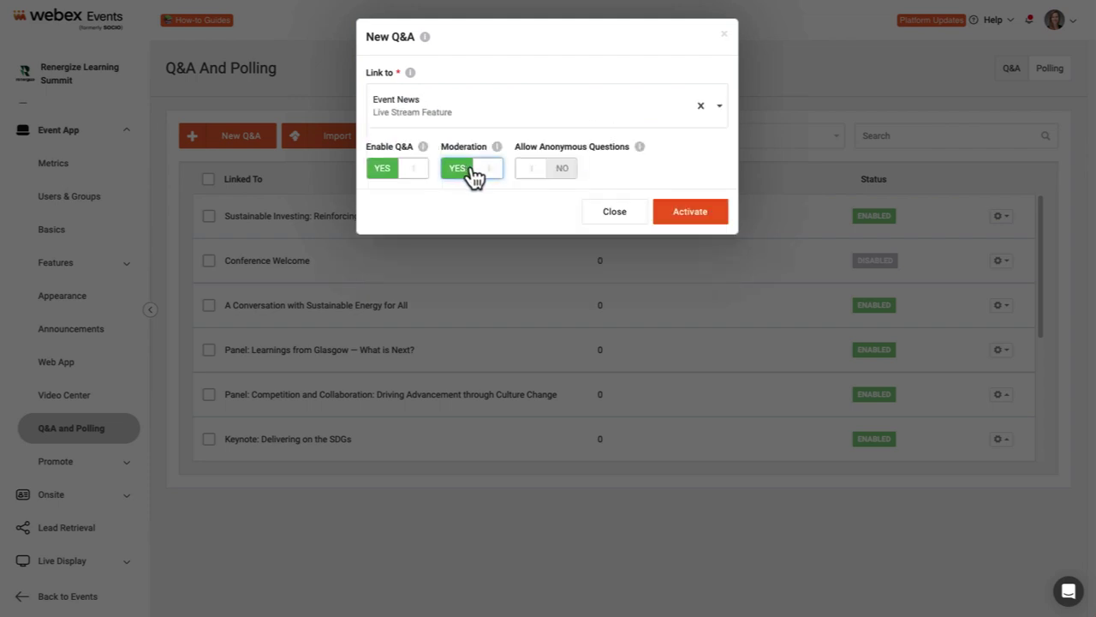
pyautogui.click(534, 177)
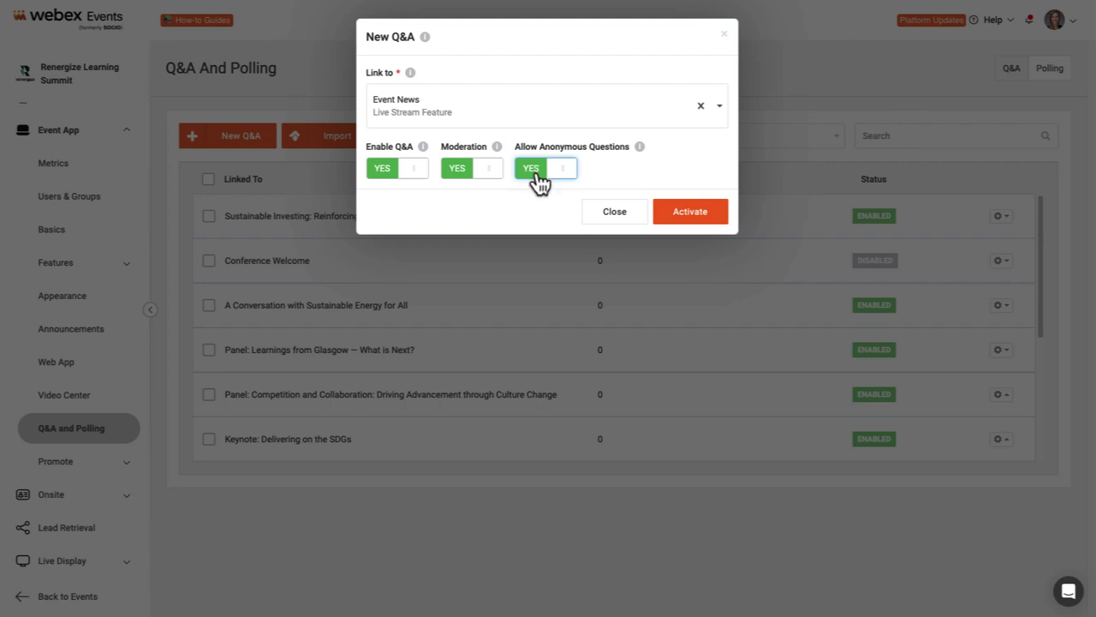
pyautogui.click(536, 177)
pyautogui.click(474, 176)
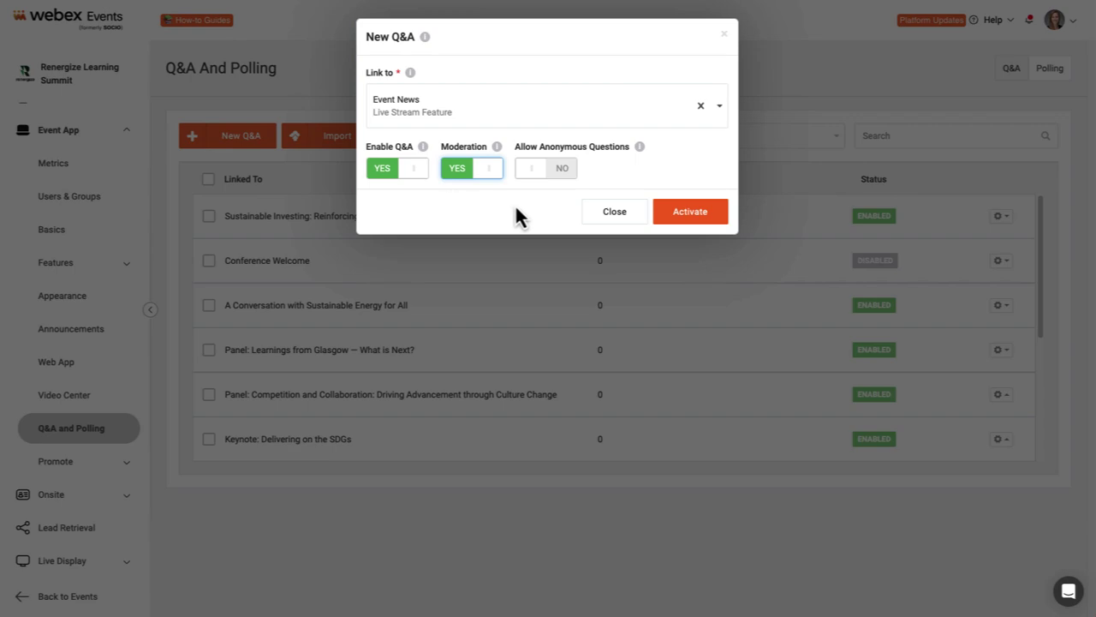
pyautogui.click(659, 215)
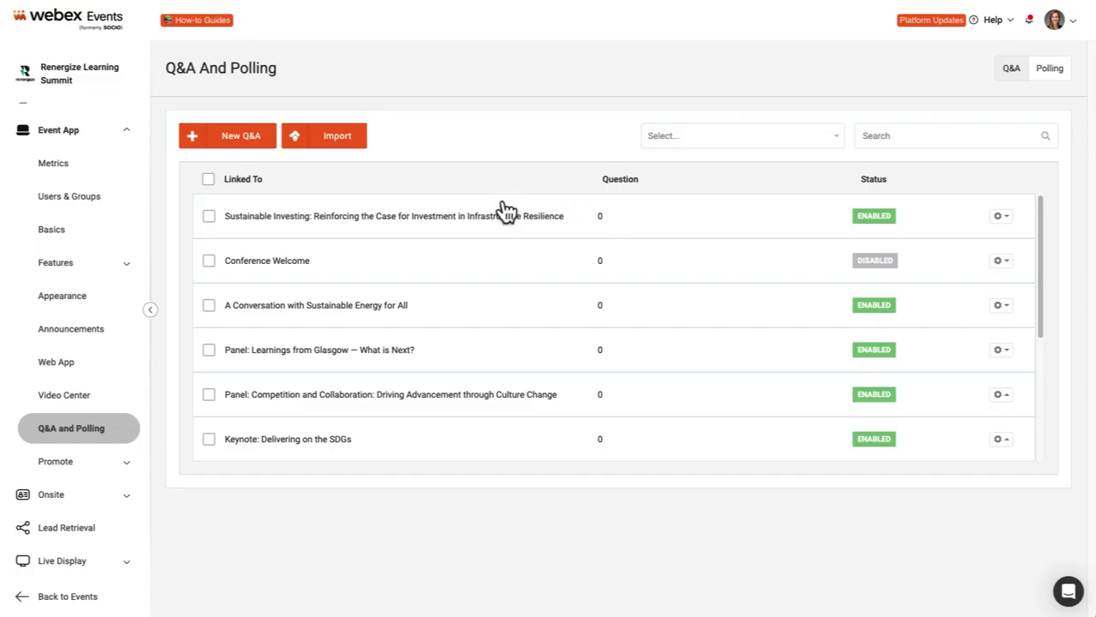
pyautogui.click(357, 223)
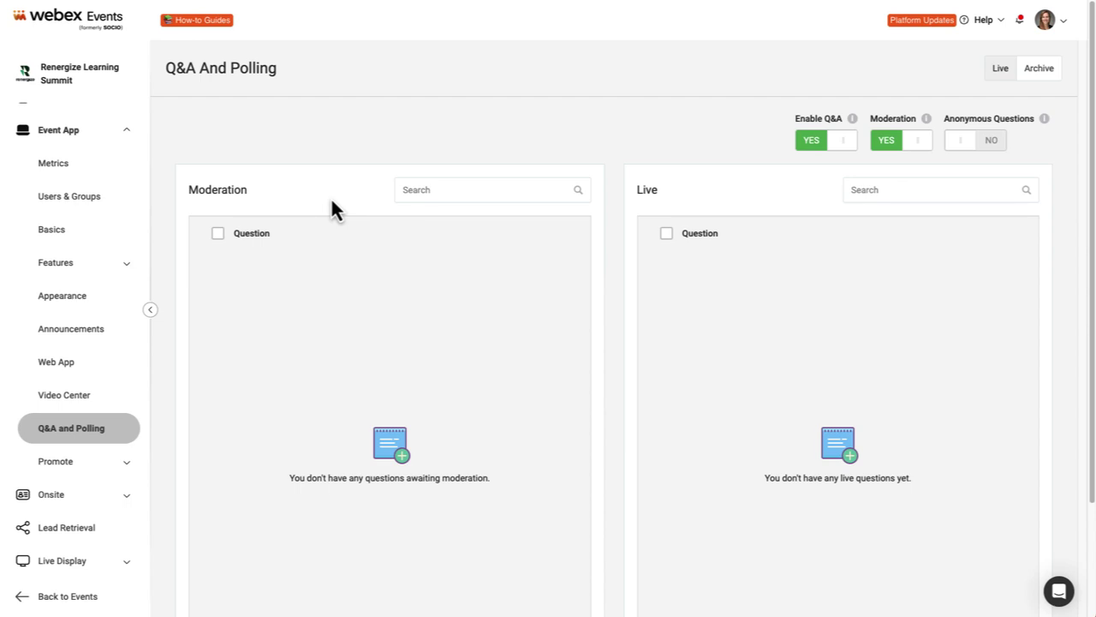
pyautogui.click(109, 433)
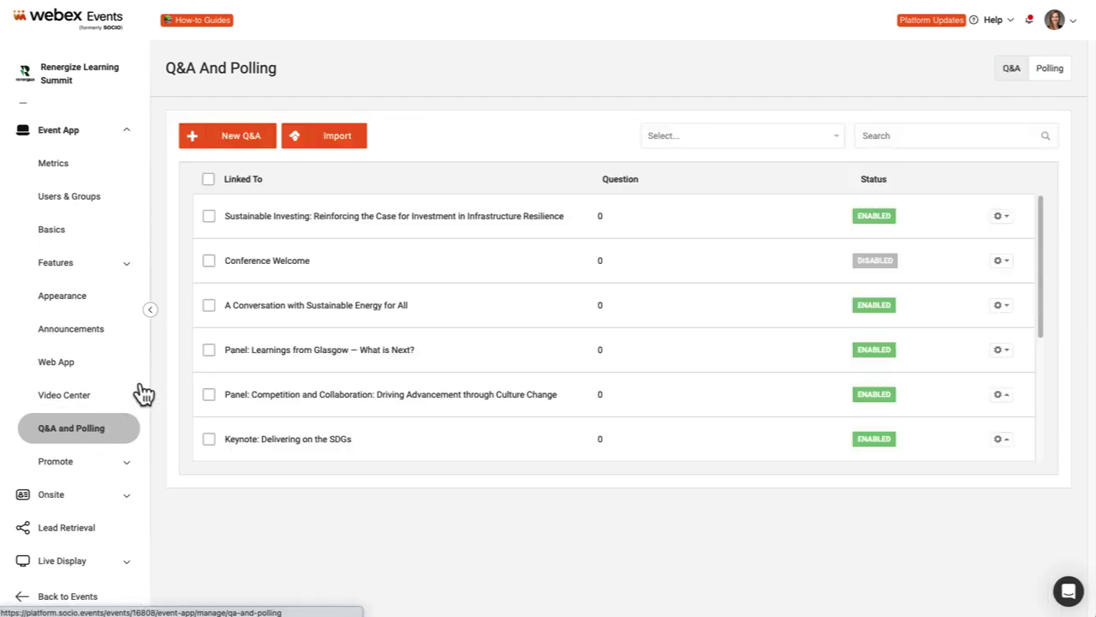
# Create a new poll linked to Live Stream 2 with status Active.
pyautogui.click(1050, 69)
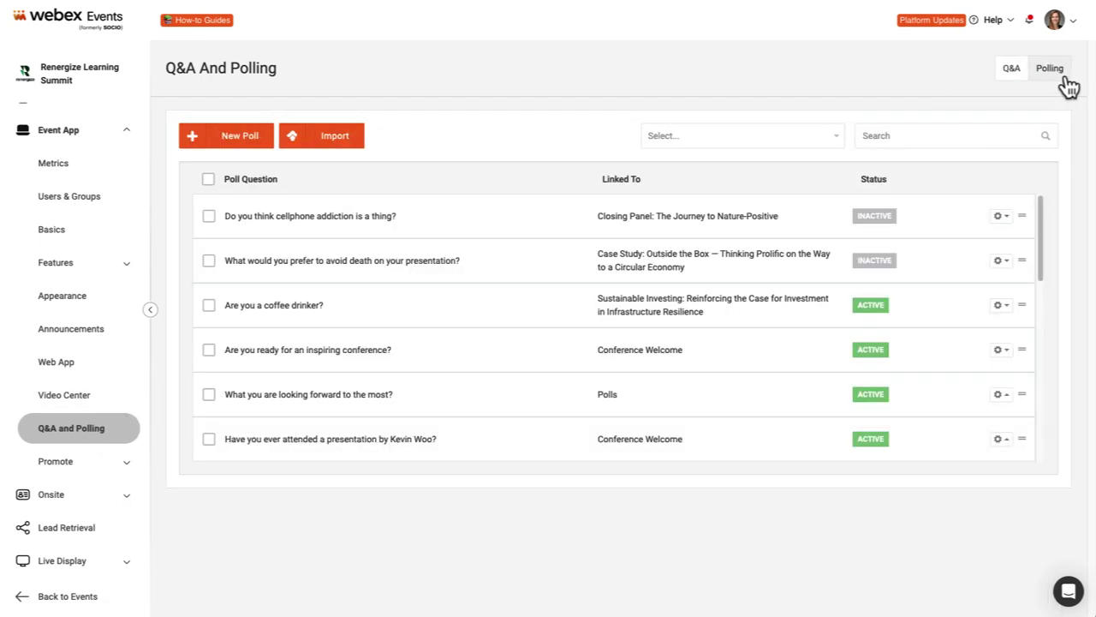
pyautogui.click(253, 144)
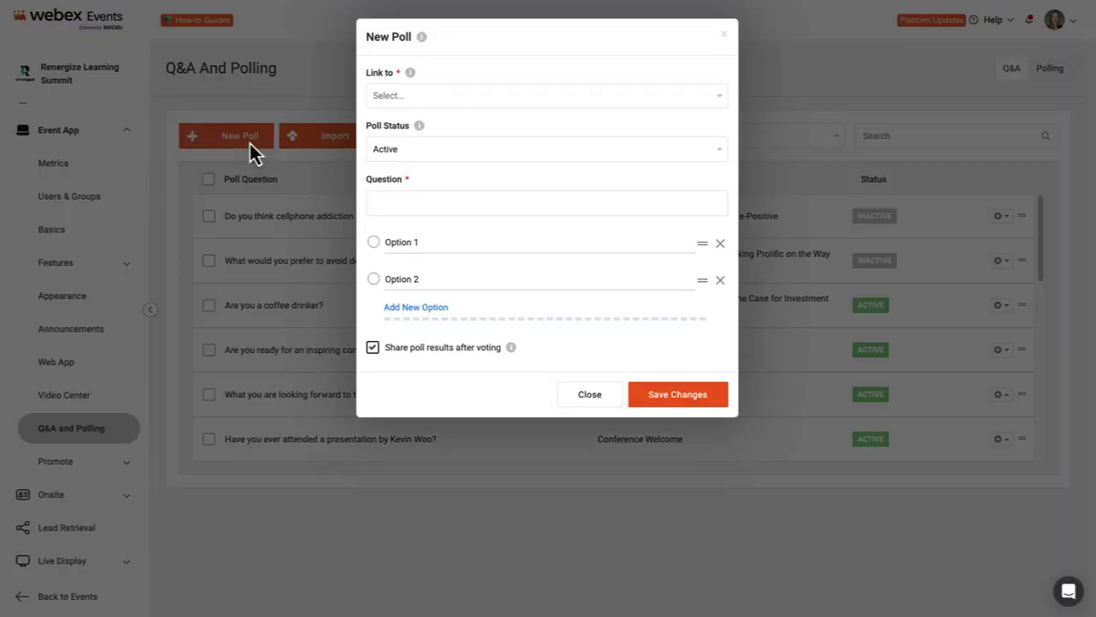
pyautogui.click(461, 100)
pyautogui.scroll(-2, 474, 188)
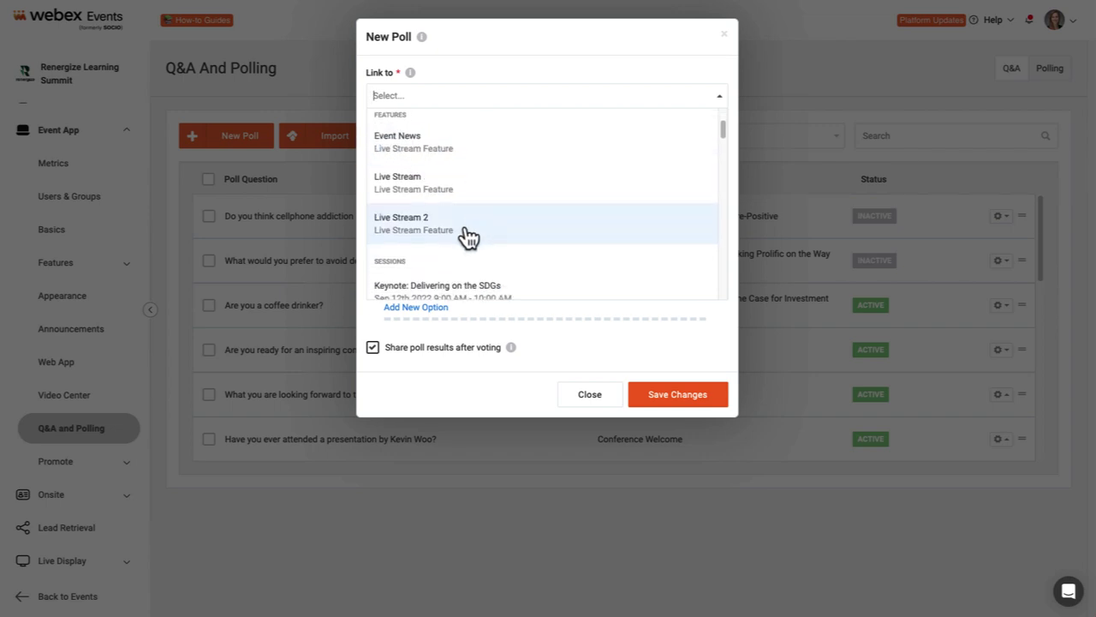
pyautogui.click(463, 224)
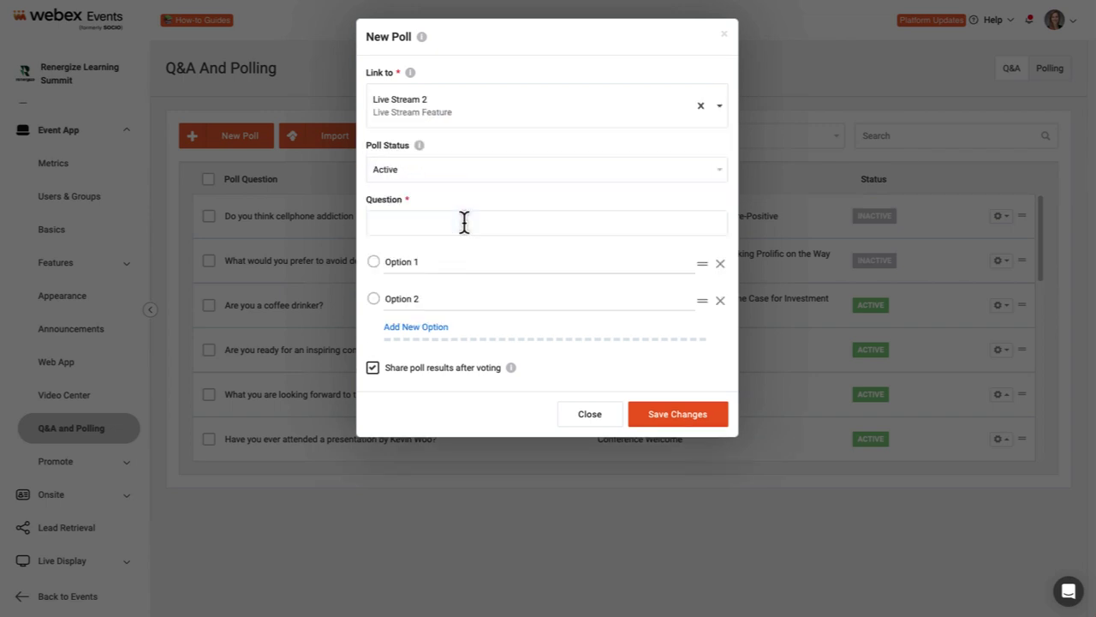
pyautogui.click(463, 176)
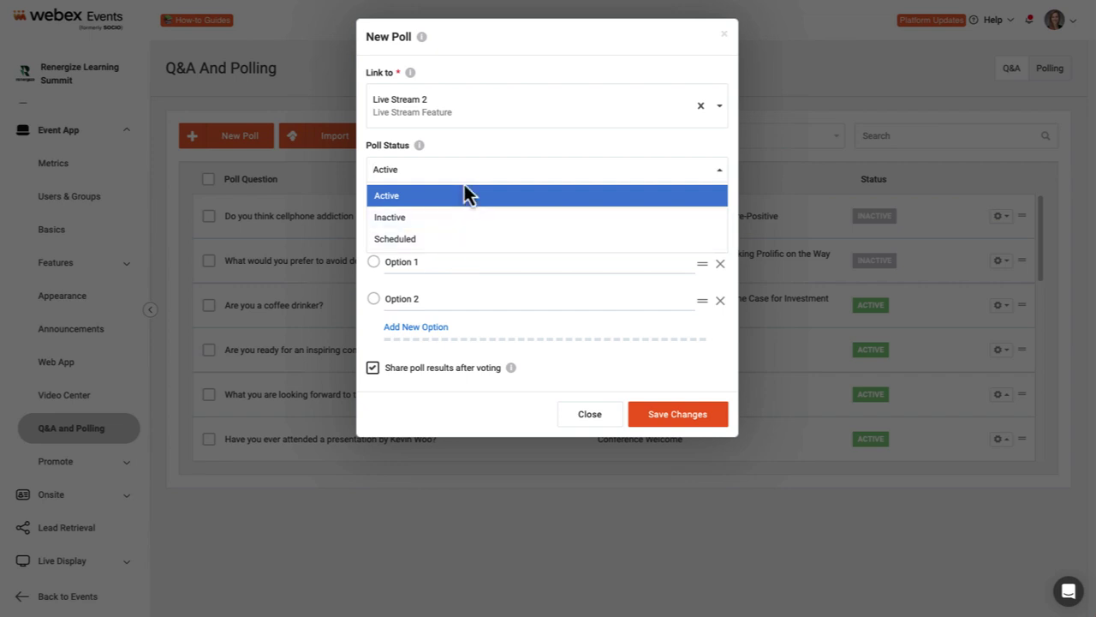
pyautogui.click(482, 154)
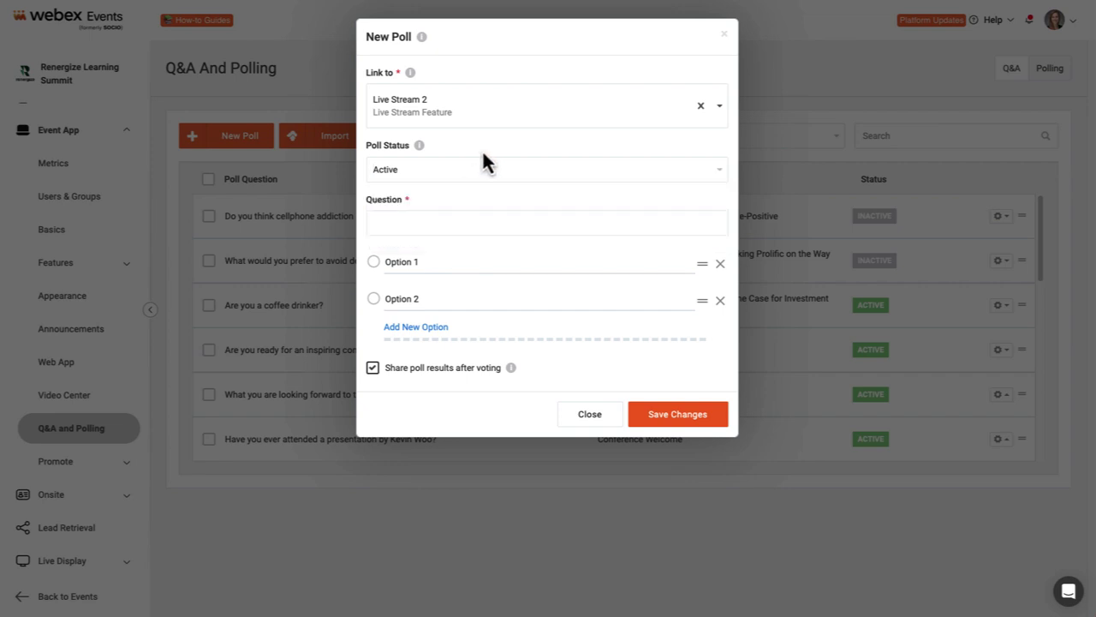
# Enter the question 'What kind of energy do you prefer' with options solar, nuclear, wind, and save.
pyautogui.click(446, 221)
pyautogui.write('What kind of energy d')
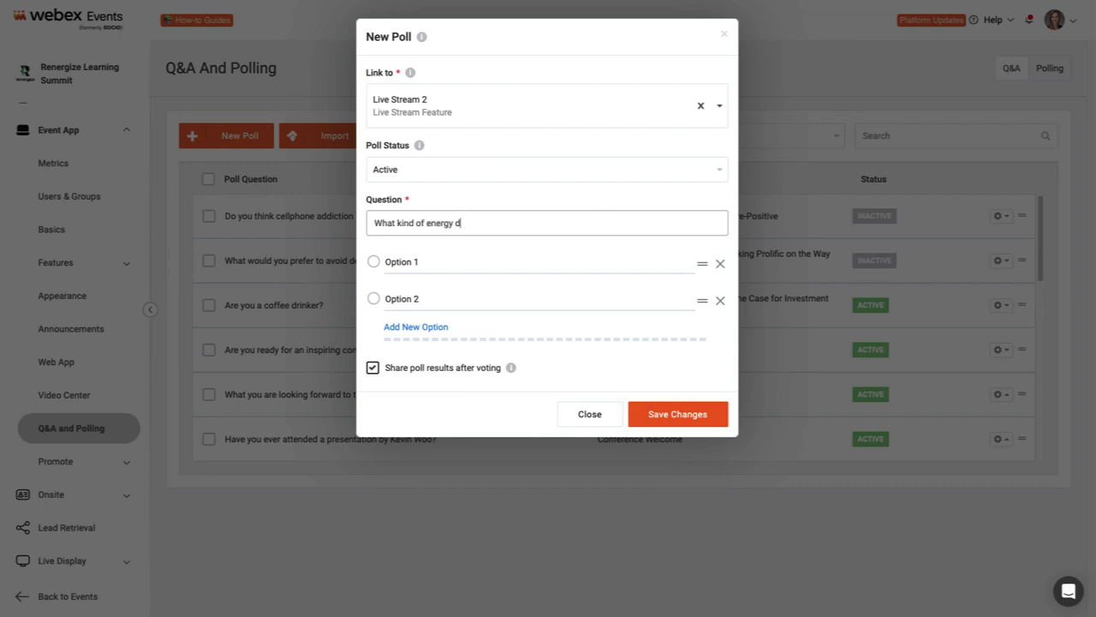
pyautogui.write('o you prefer')
pyautogui.click(416, 263)
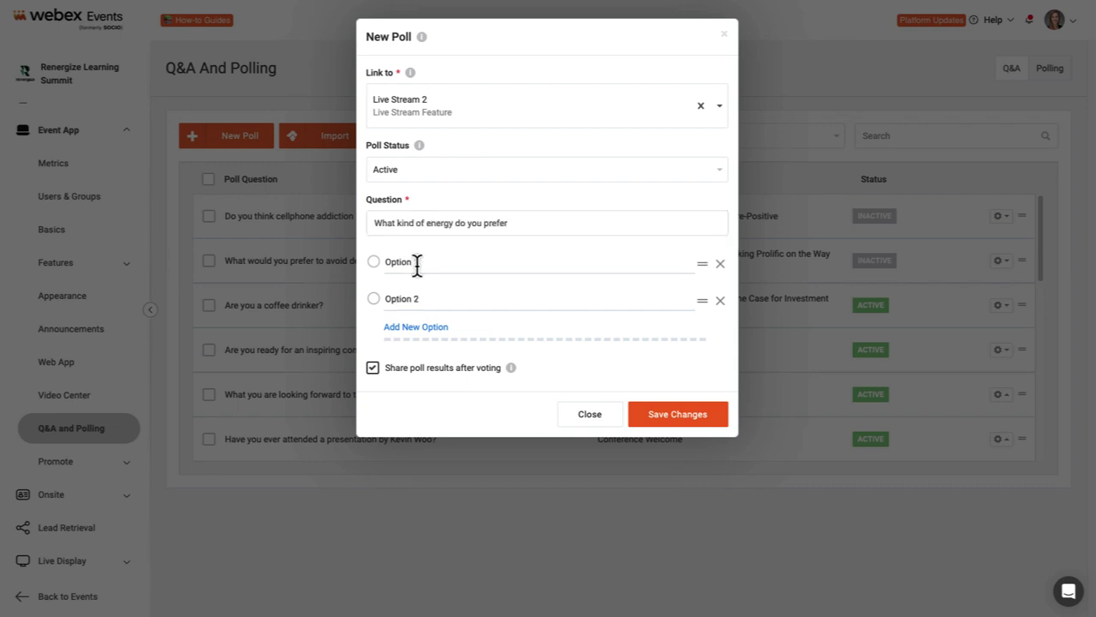
pyautogui.write('solar')
pyautogui.click(446, 298)
pyautogui.write('nucla')
pyautogui.write('er')
pyautogui.click(417, 327)
pyautogui.click(419, 332)
pyautogui.write('wind')
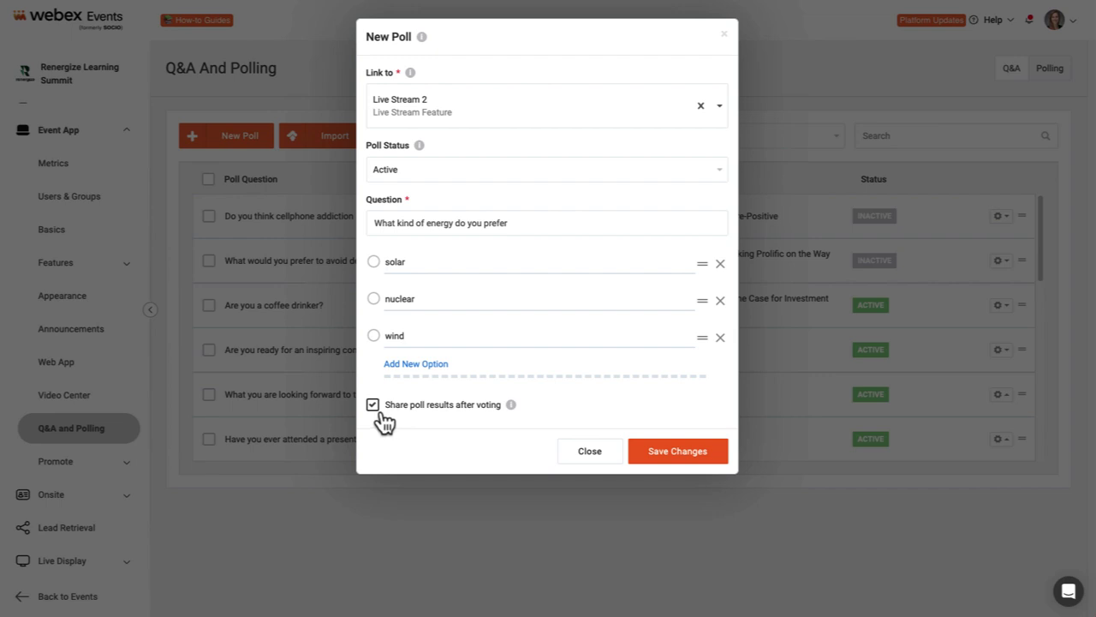
pyautogui.click(660, 464)
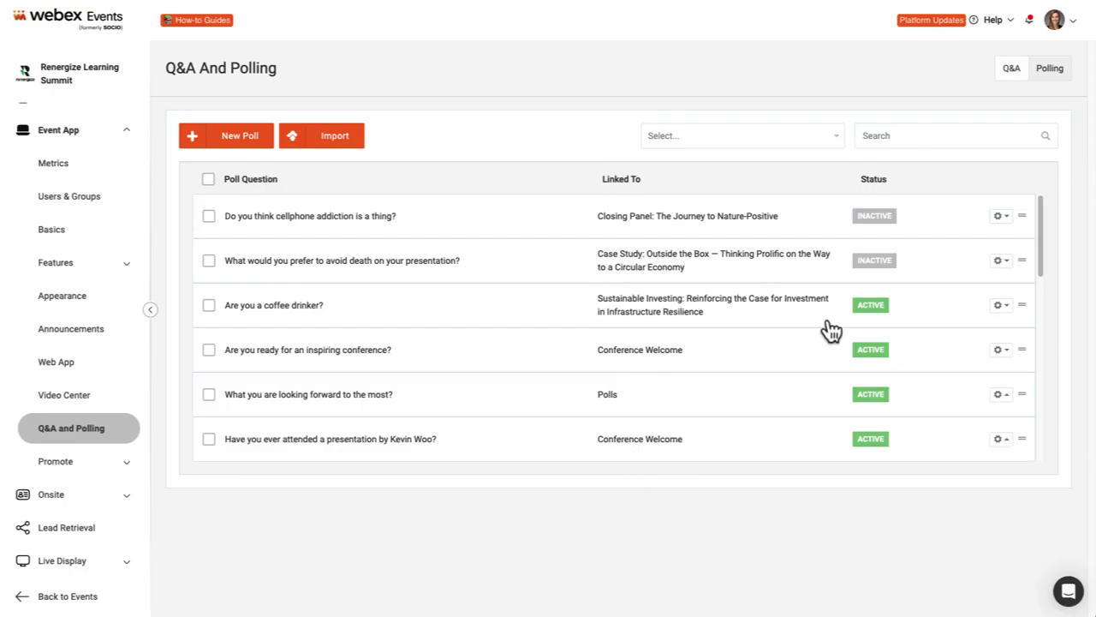
pyautogui.click(1002, 306)
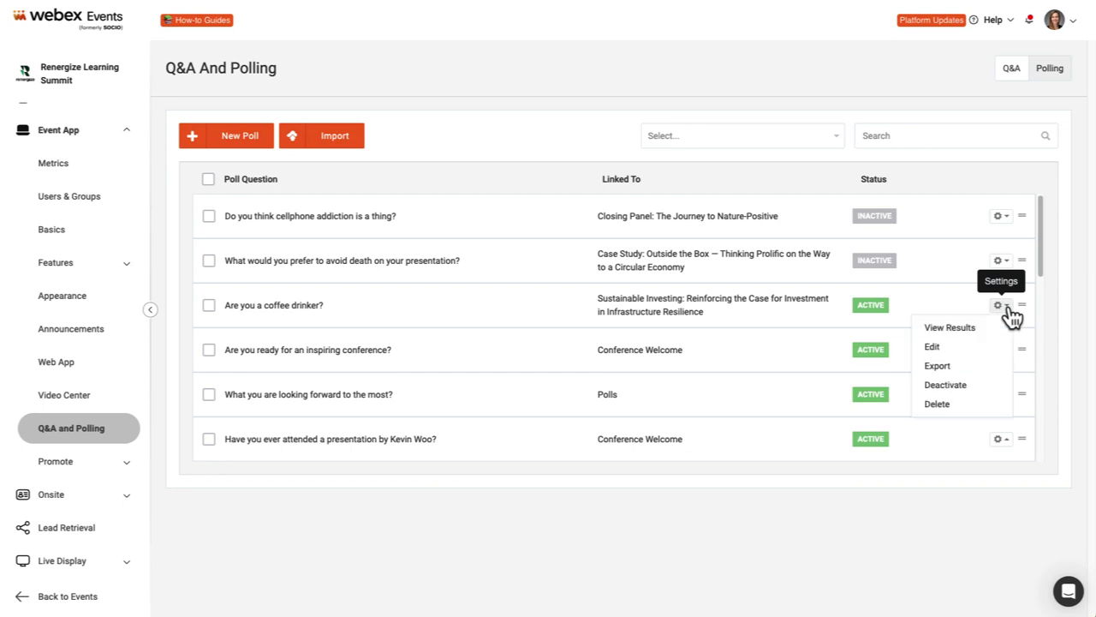